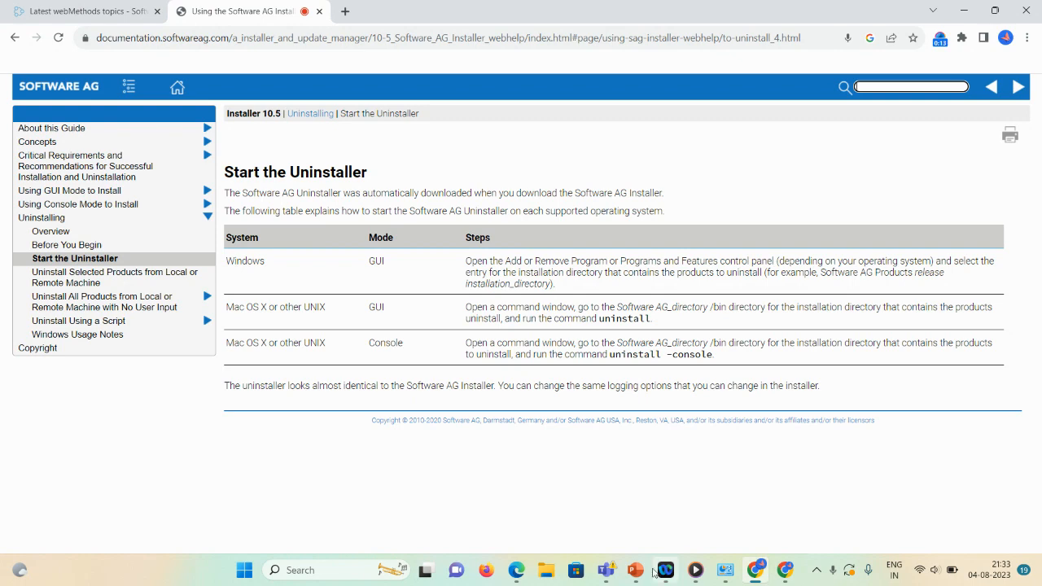
Switch to the PowerPoint presentation with the title slide on uninstalling Software AG products
mouse_move(635, 569)
left_click(627, 507)
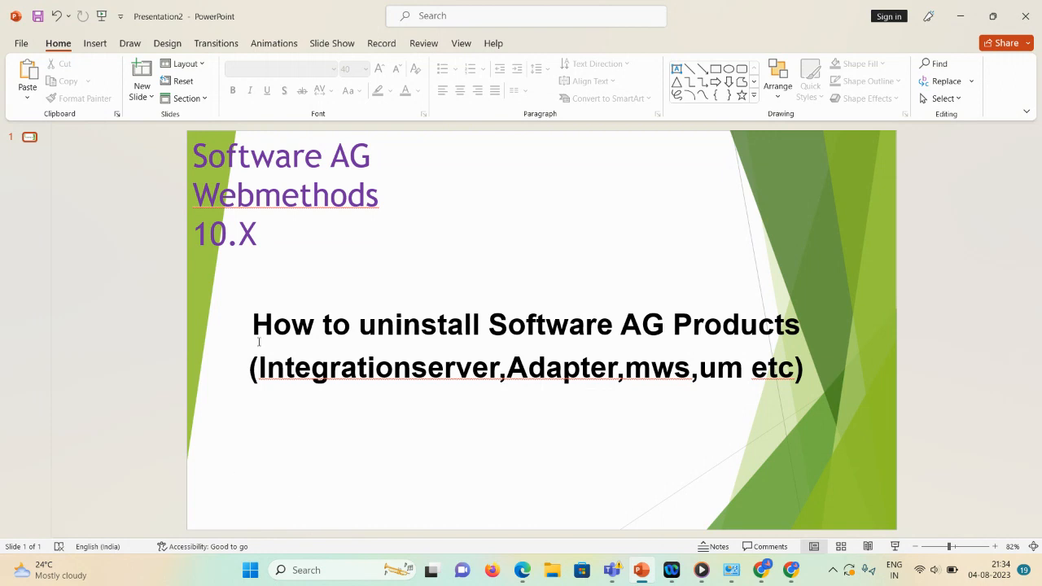
Open Control Panel in a maximized window and show the list of installed programs that can be uninstalled
left_click(317, 570)
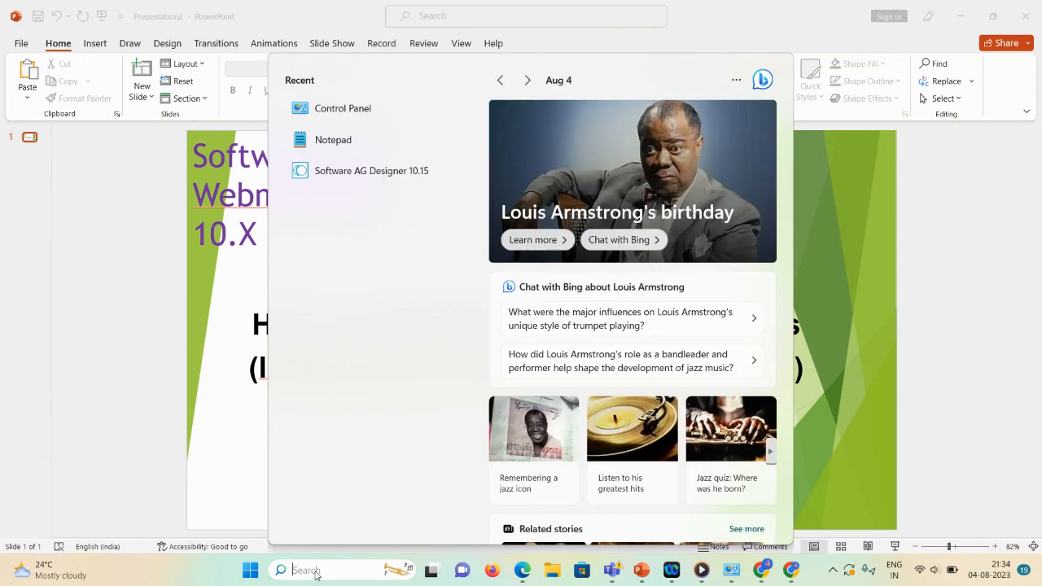
type("contr")
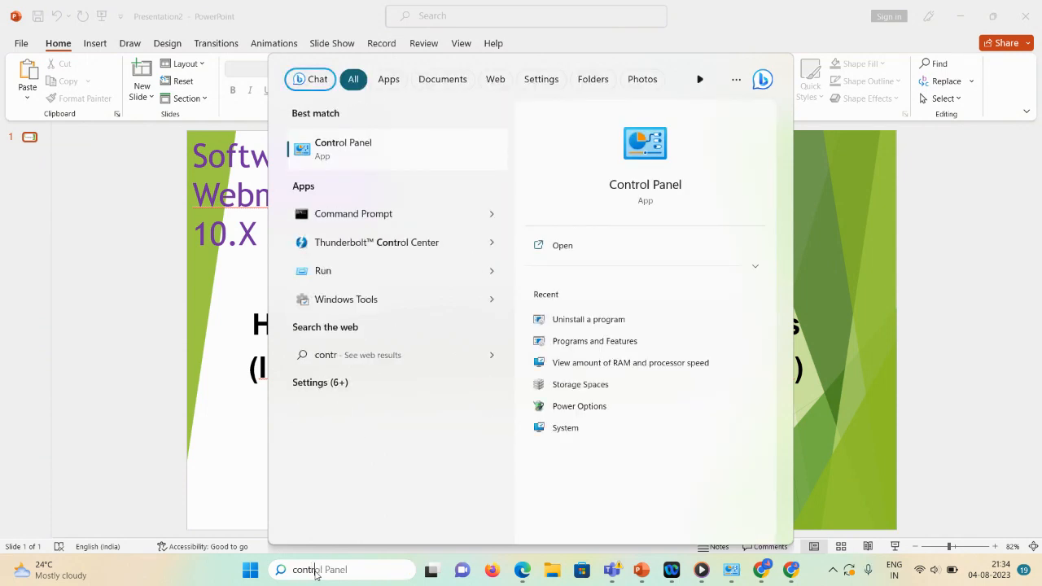
type("o")
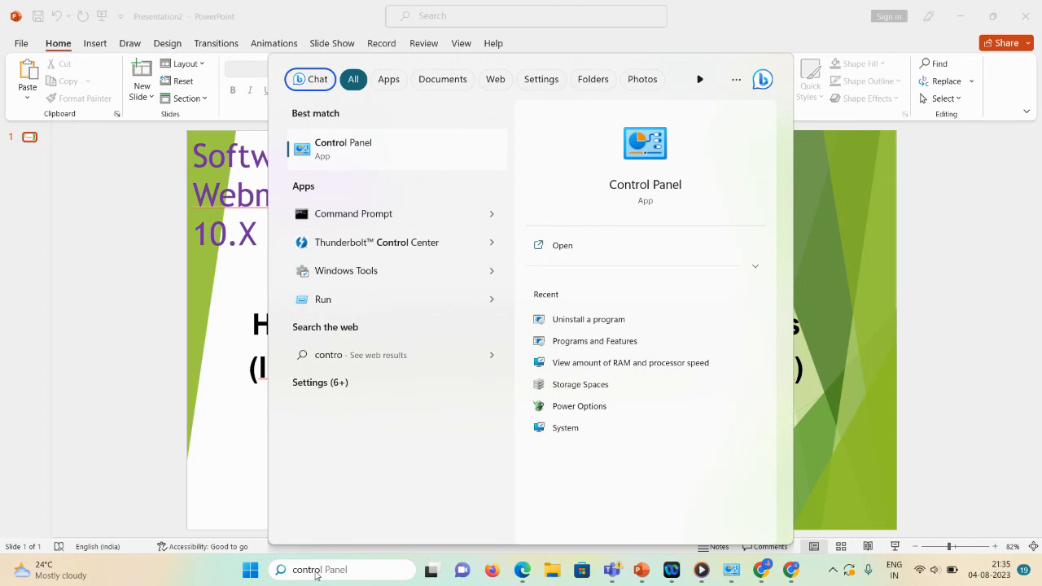
left_click(324, 153)
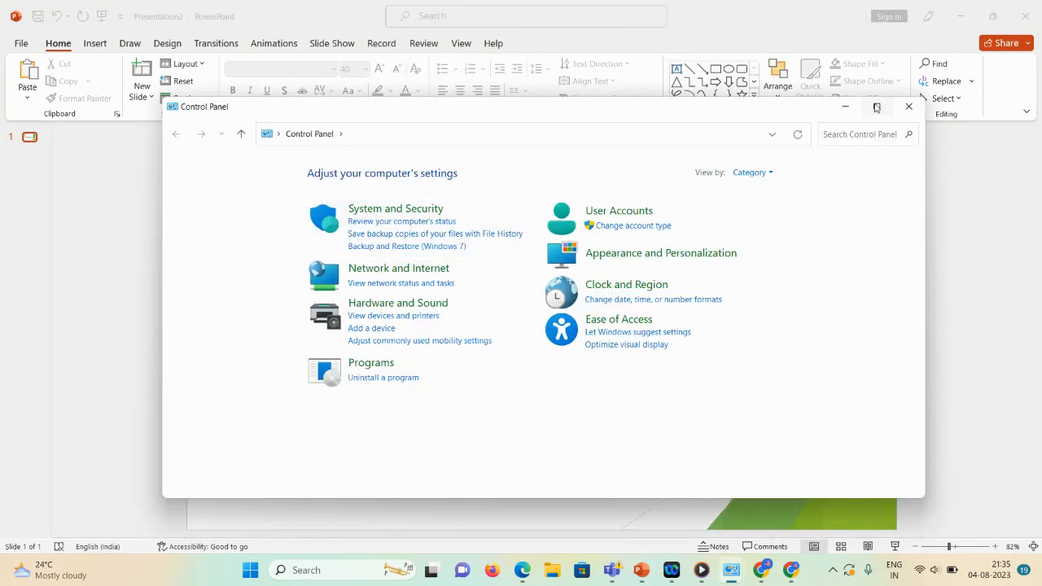
left_click(875, 108)
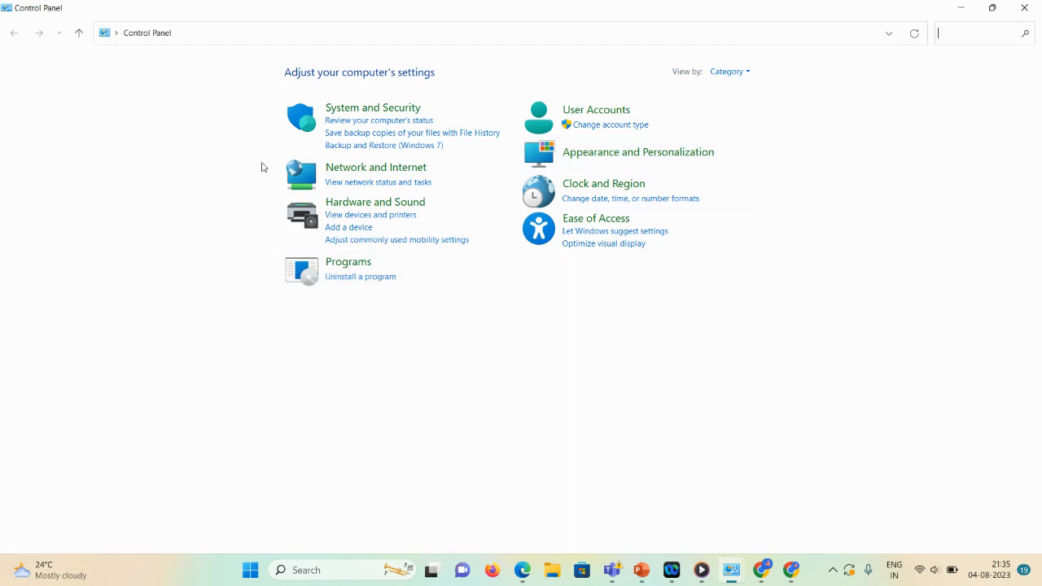
left_click(360, 277)
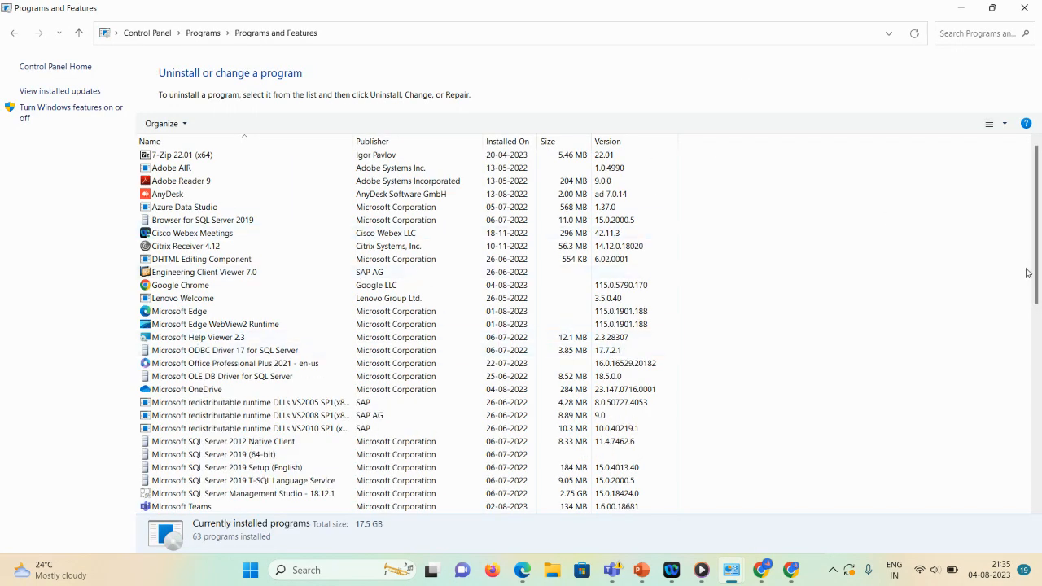
Launch the uninstaller for the Software AG Products (5) entry at C:\SoftwareAG\tn and maximize its window
left_click_drag(1036, 242, 1032, 395)
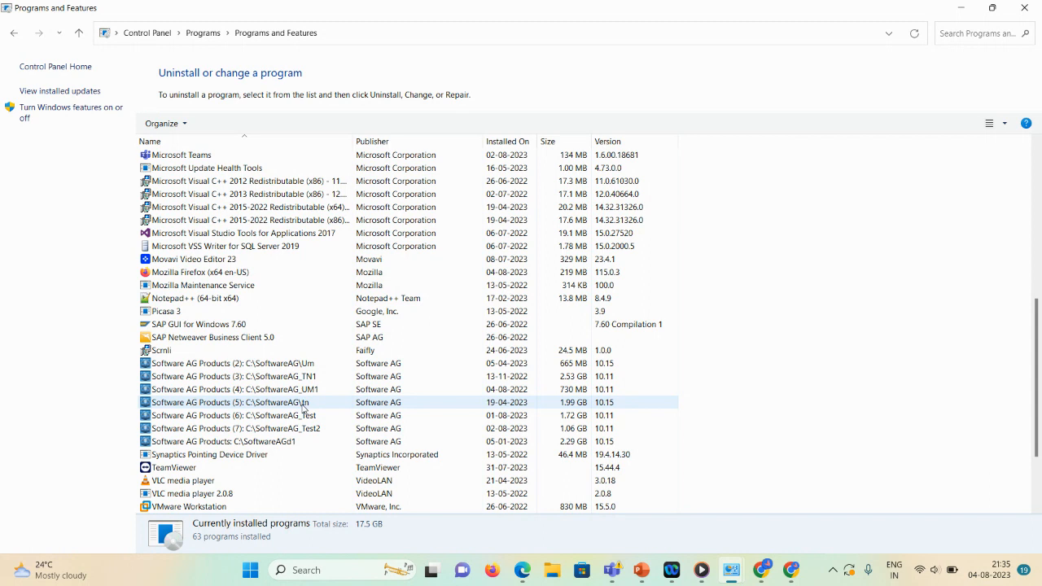
left_click(189, 406)
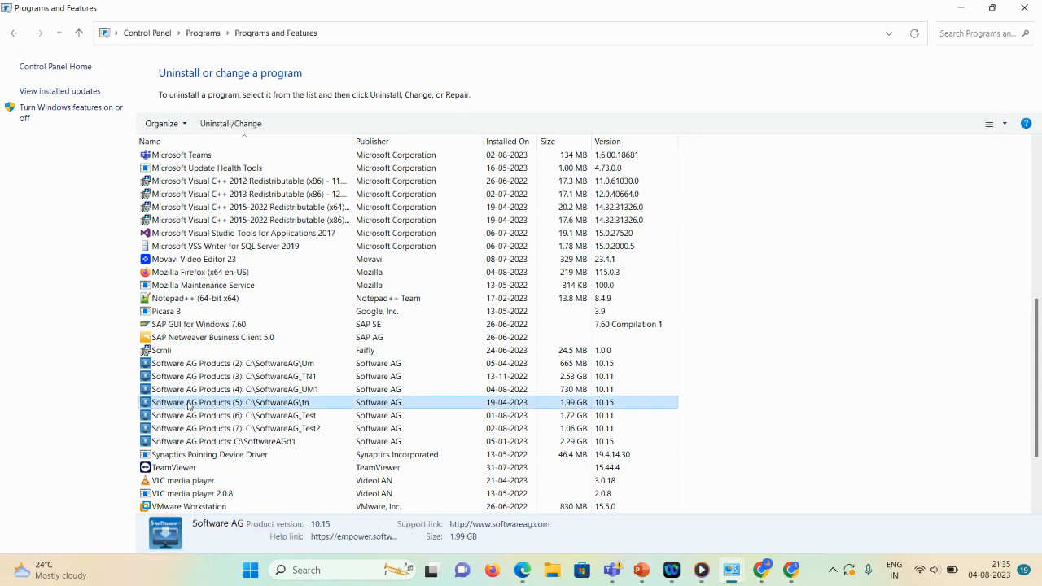
left_click(230, 126)
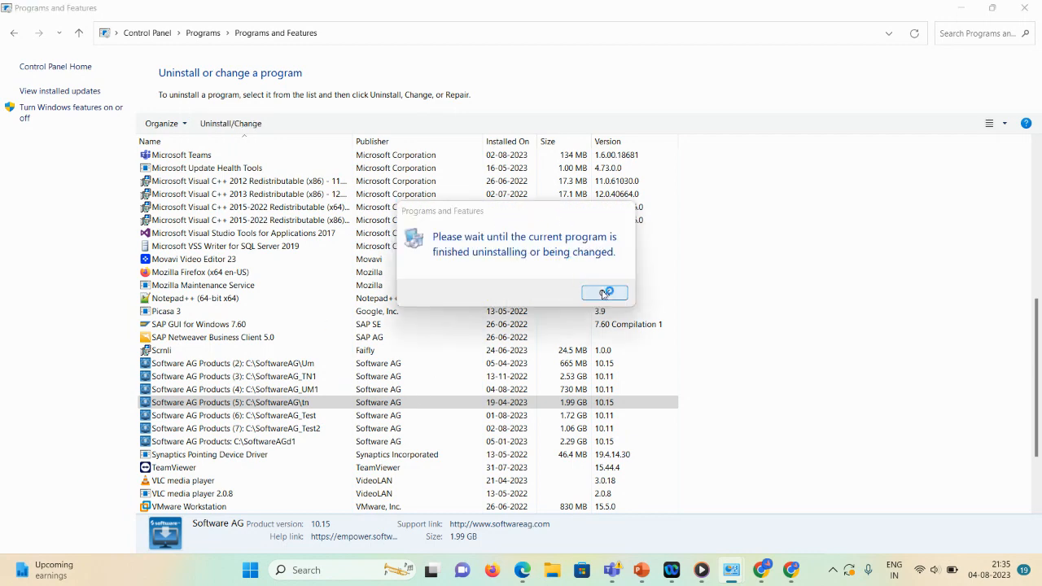
left_click(604, 294)
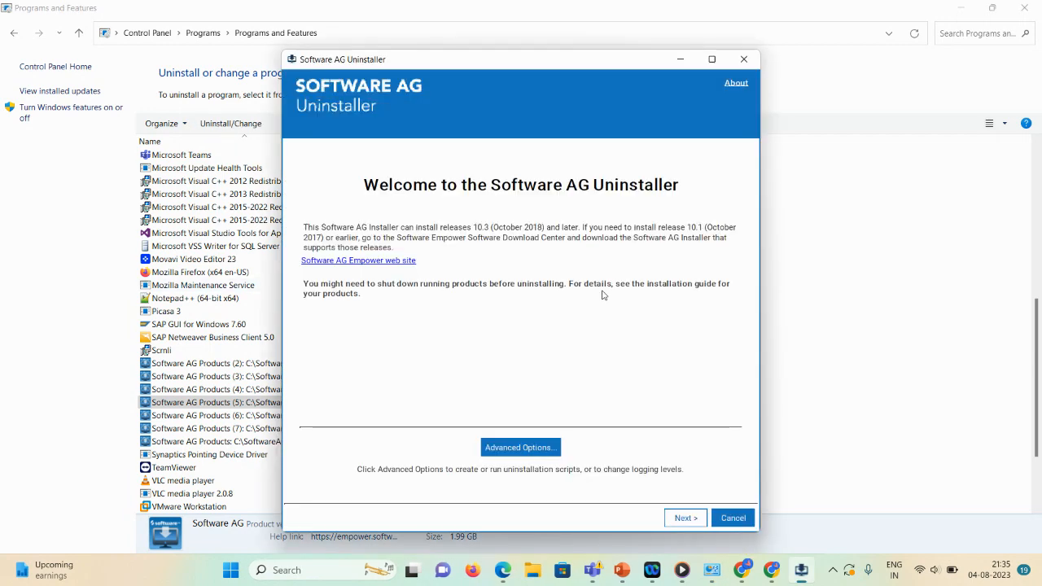
left_click(711, 58)
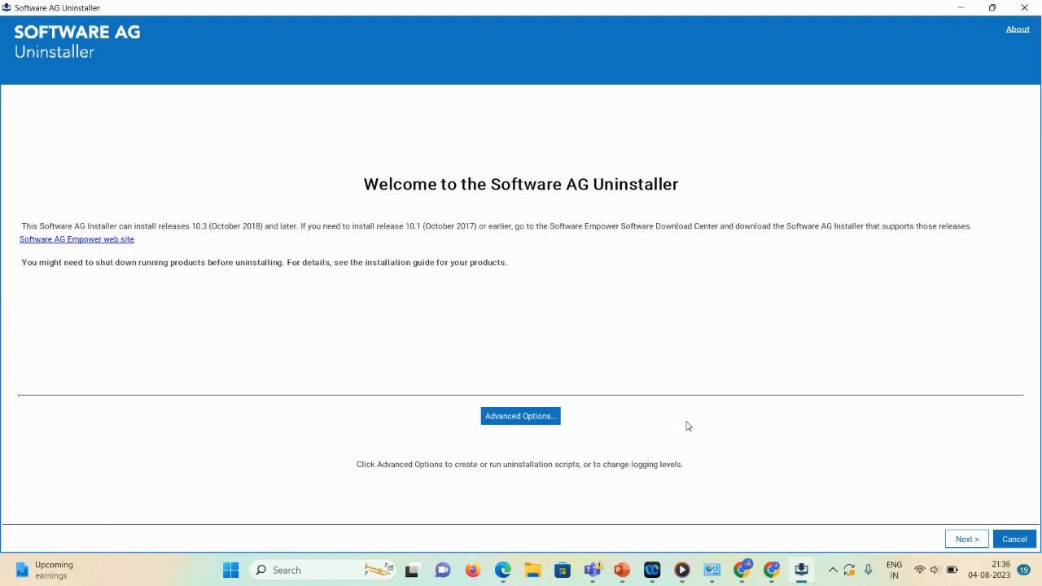
Proceed to the product selection and mark Server 10.15 under both Integration Server and My webMethods Server for removal
left_click(956, 541)
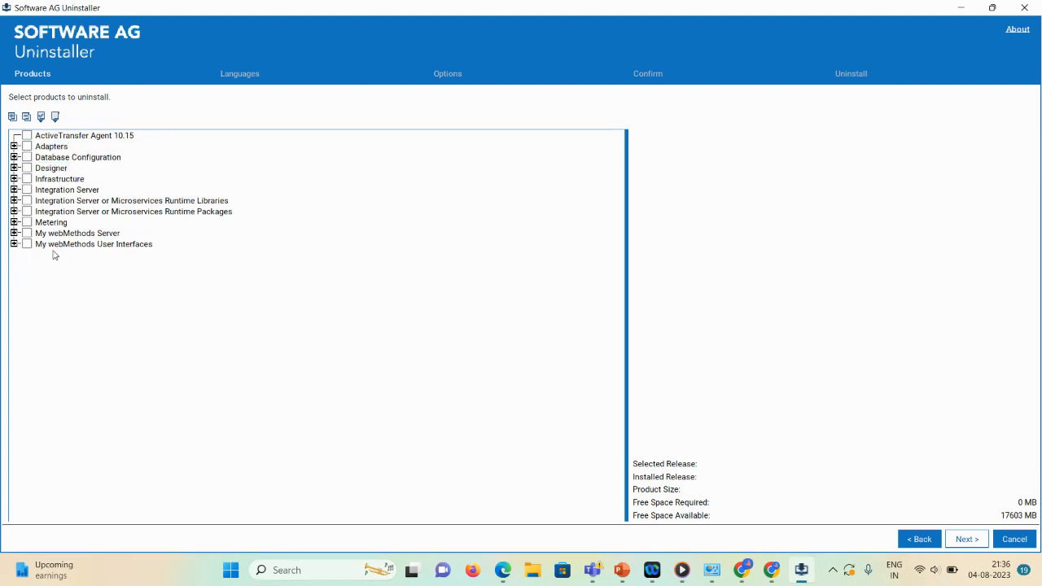
left_click(14, 190)
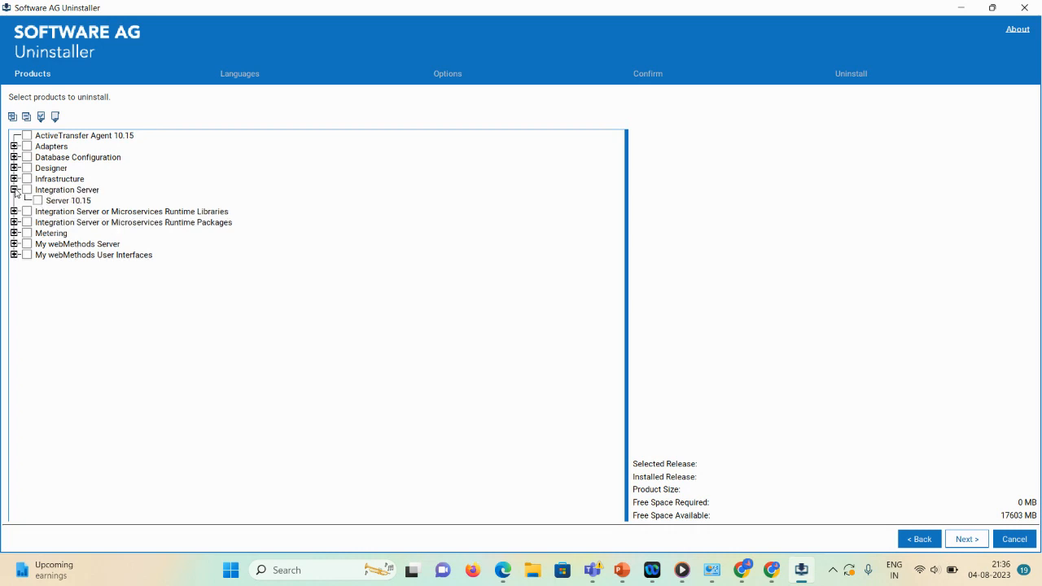
left_click(38, 200)
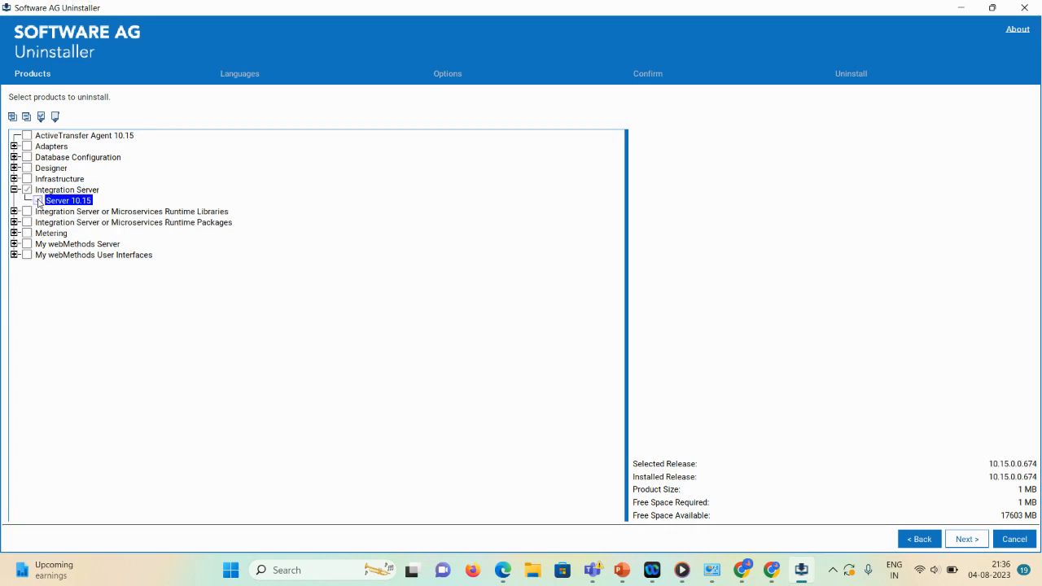
left_click(14, 245)
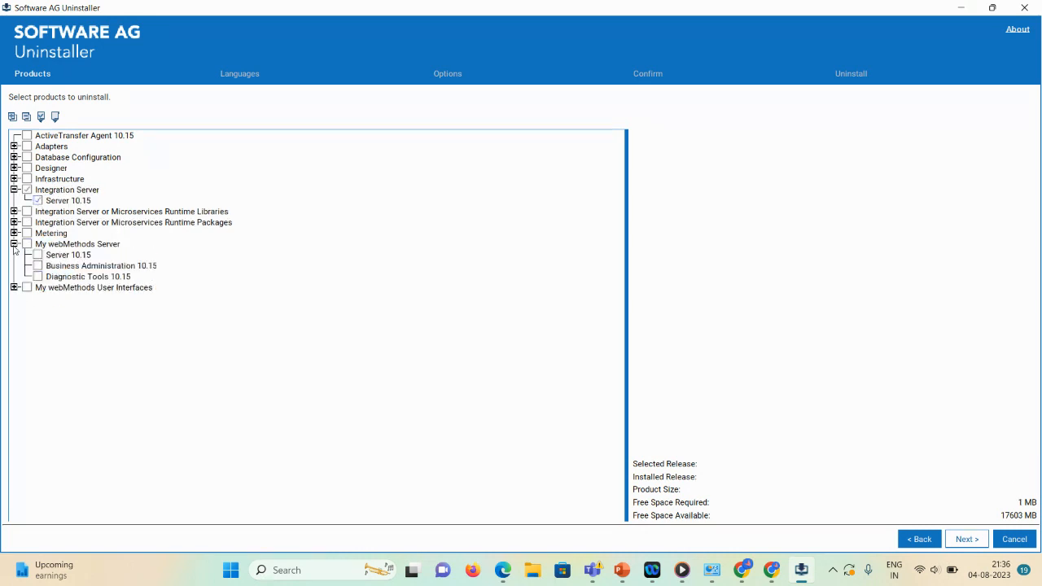
left_click(38, 255)
left_click(37, 256)
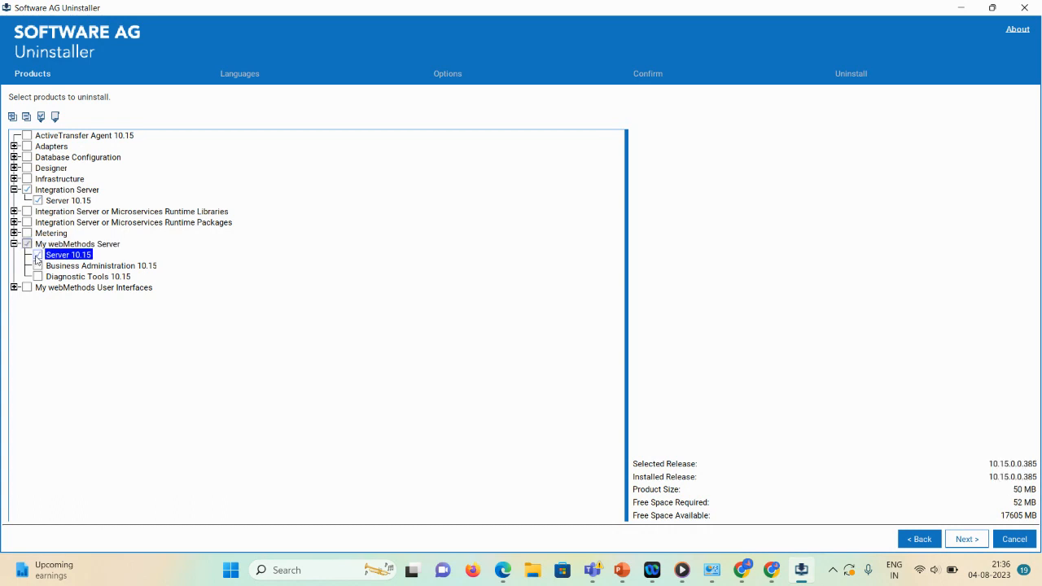
Mark webMethods Adapter 10.3 for JDBC in the Adapters group for removal
left_click(14, 147)
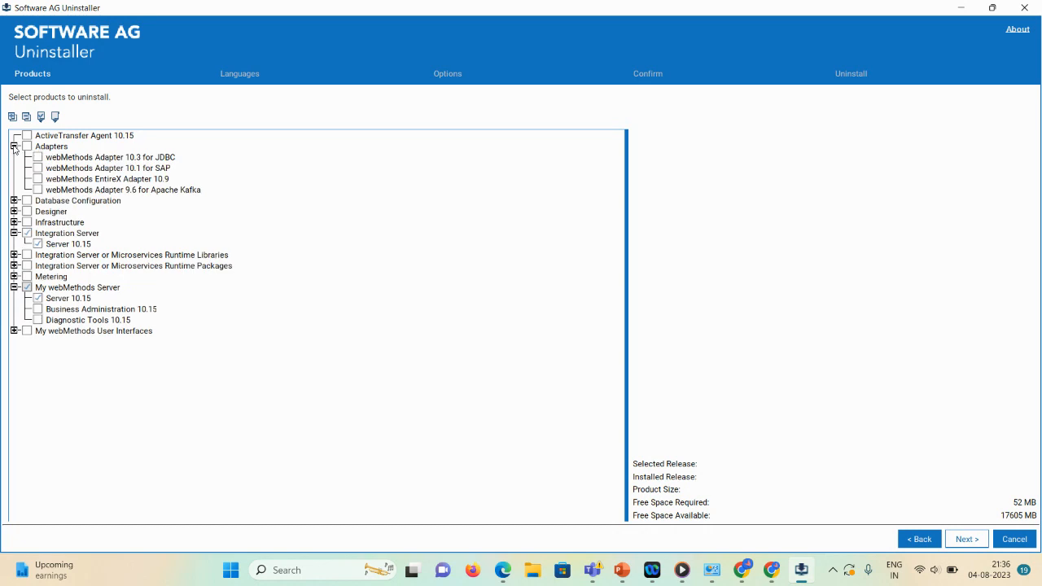
left_click(65, 147)
left_click(56, 157)
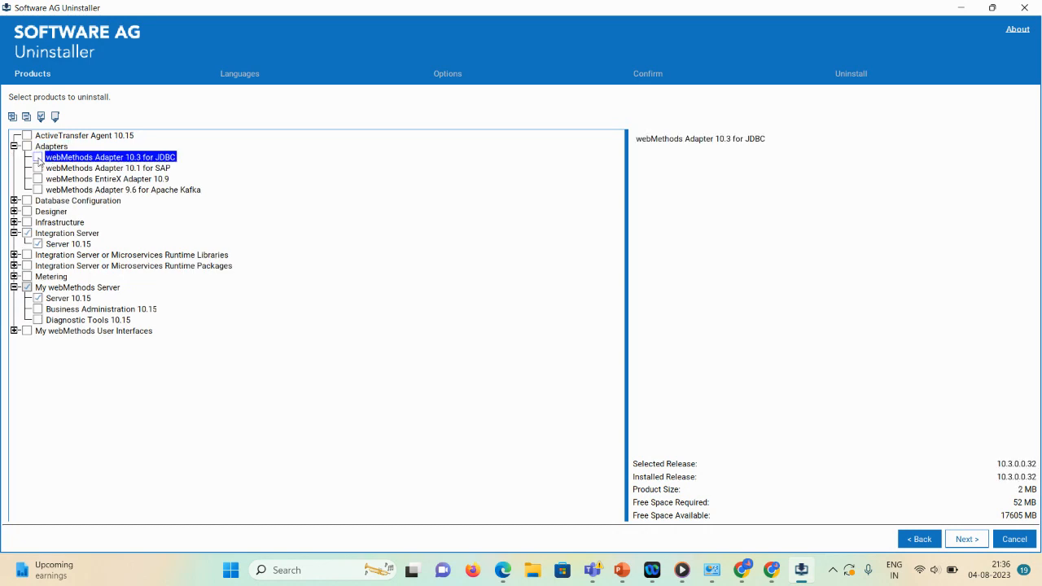
left_click(38, 157)
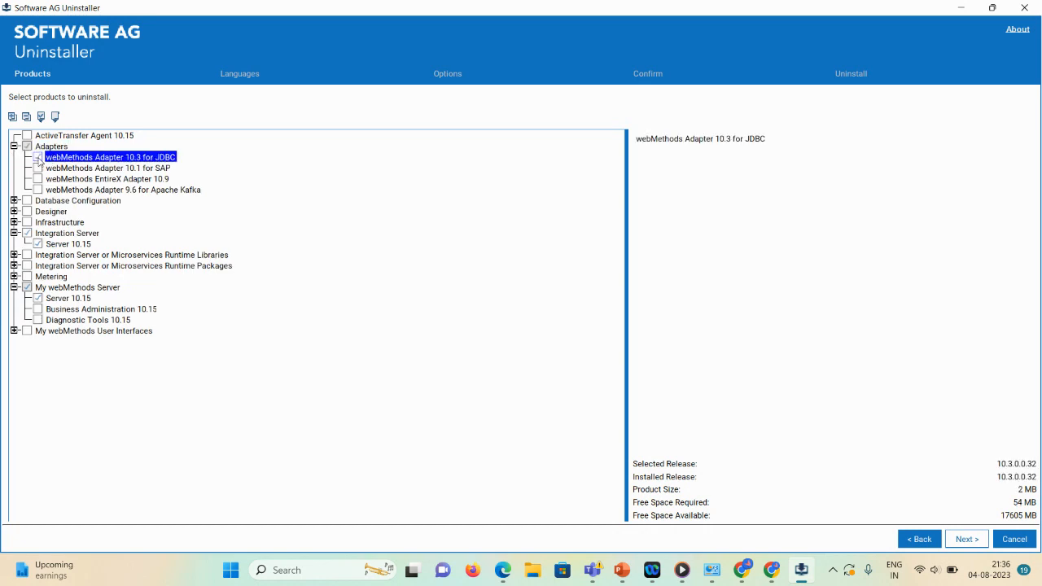
left_click(178, 166)
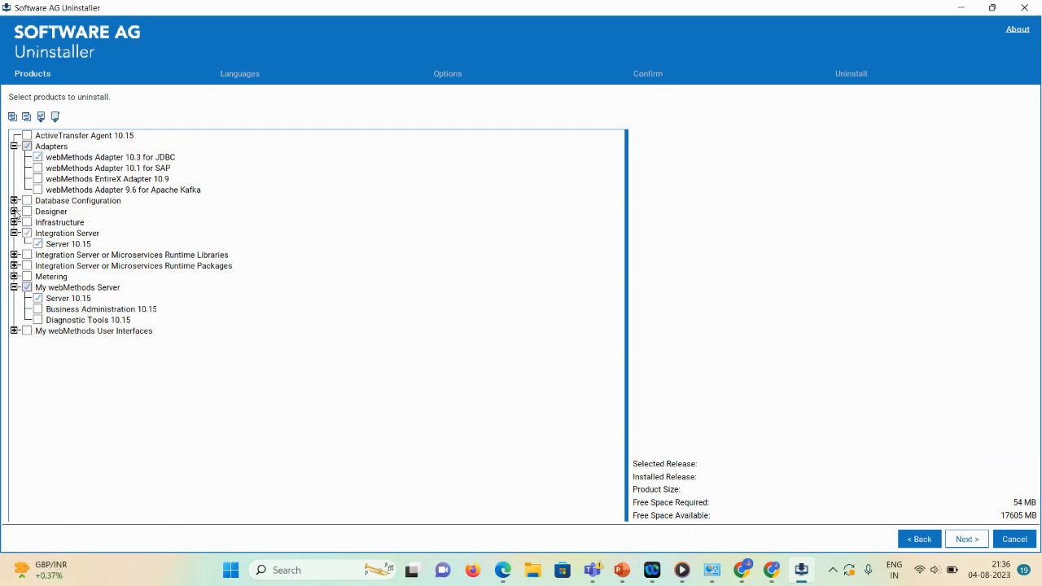
Mark the whole Designer group, including Eclipse 4.19 and all its components, for removal
left_click(14, 210)
left_click(27, 211)
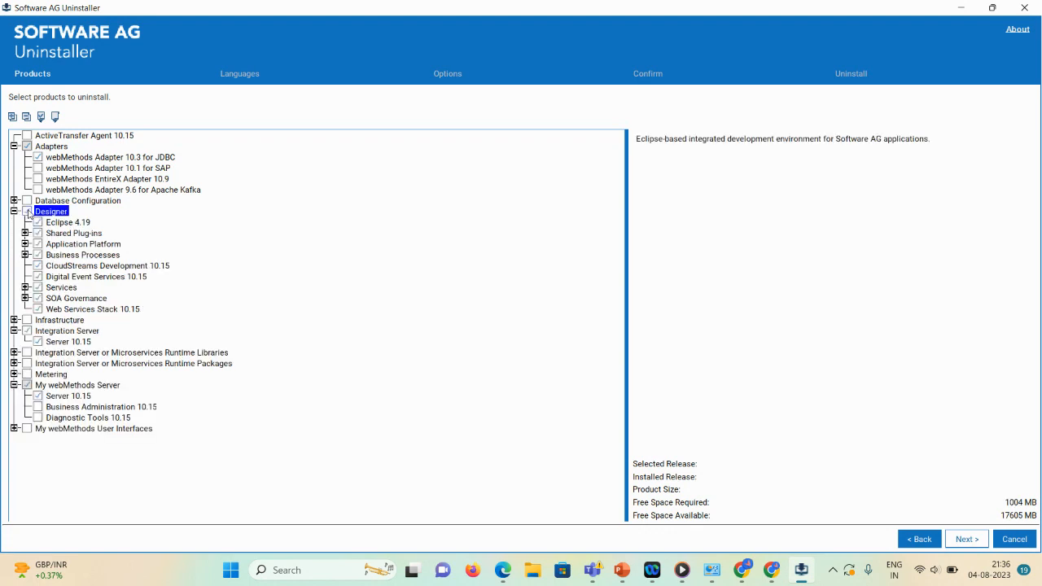
left_click(55, 223)
left_click(183, 213)
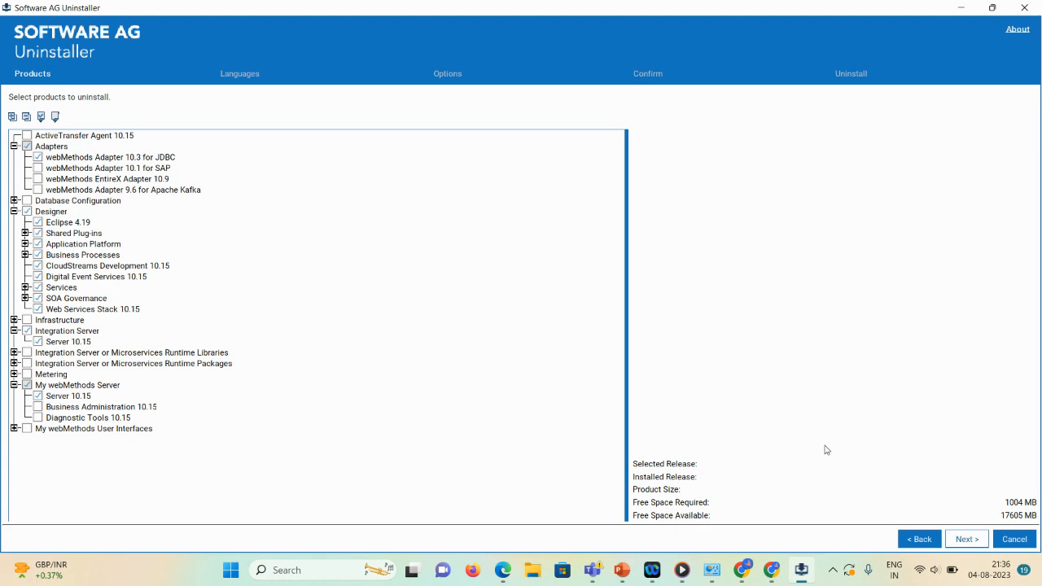
Submit the product selection and let the uninstaller add all products that depend on the selected ones
left_click(976, 547)
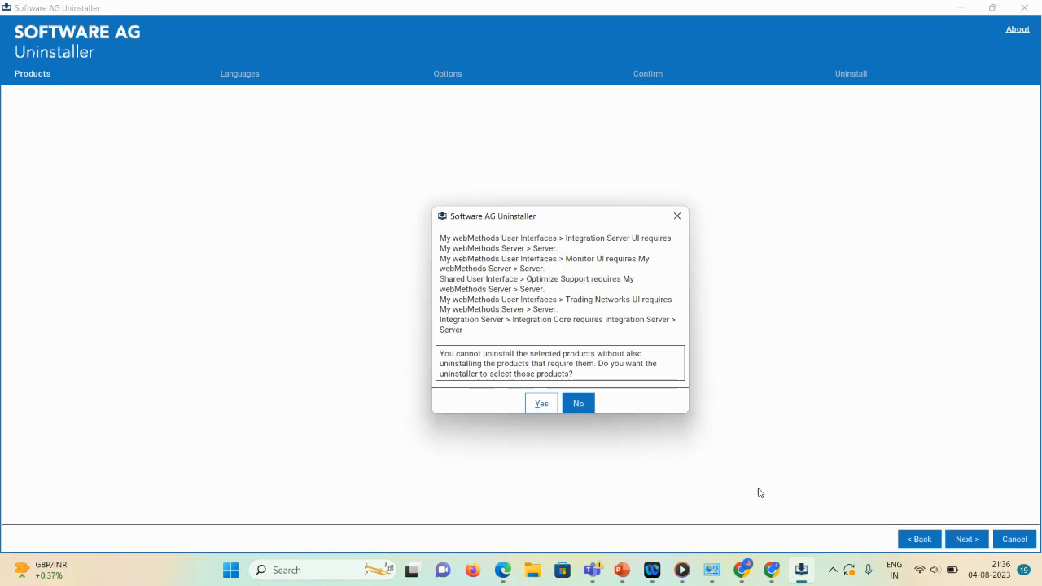
left_click(544, 404)
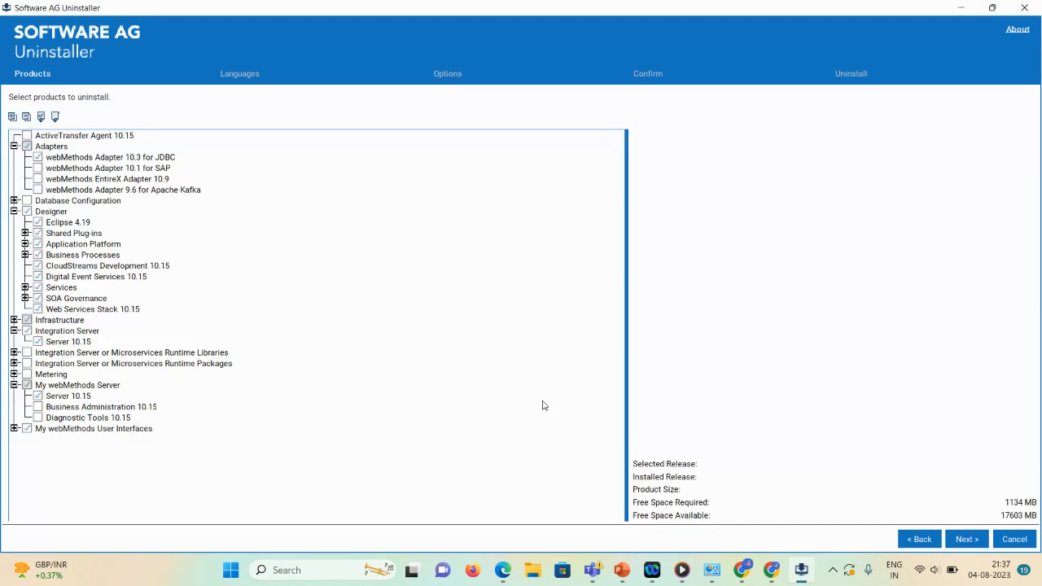
left_click(967, 541)
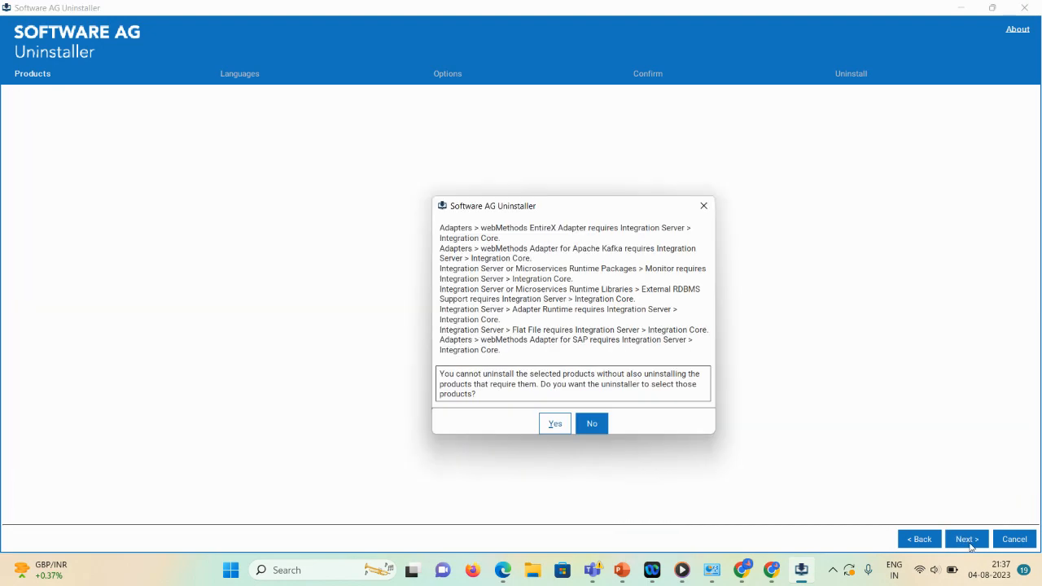
left_click(555, 426)
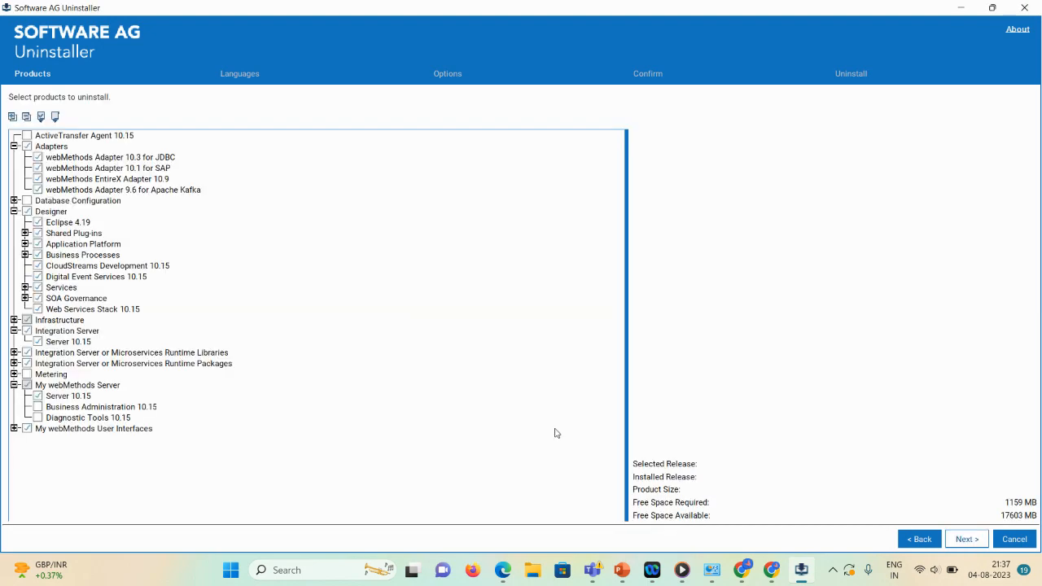
Agree to remove Eclipse with the Designer directory, and start uninstalling after reviewing the confirmed product list
left_click(965, 542)
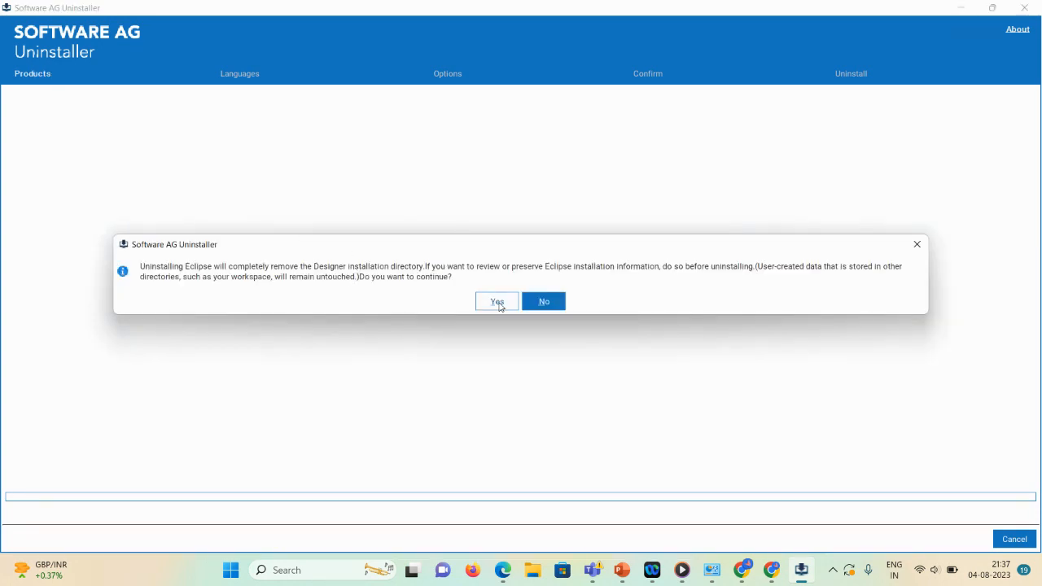
left_click(498, 304)
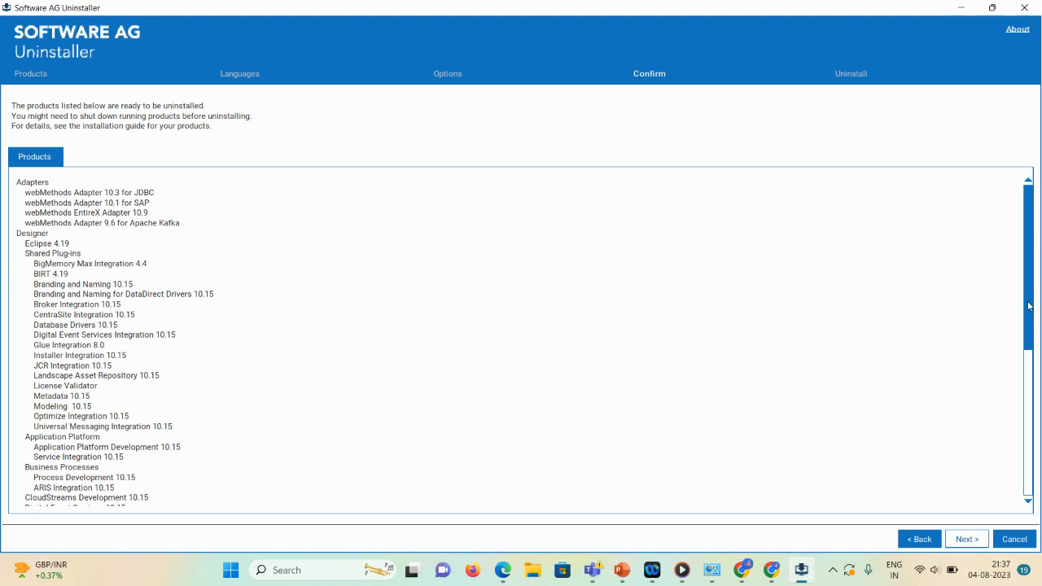
left_click(1028, 378)
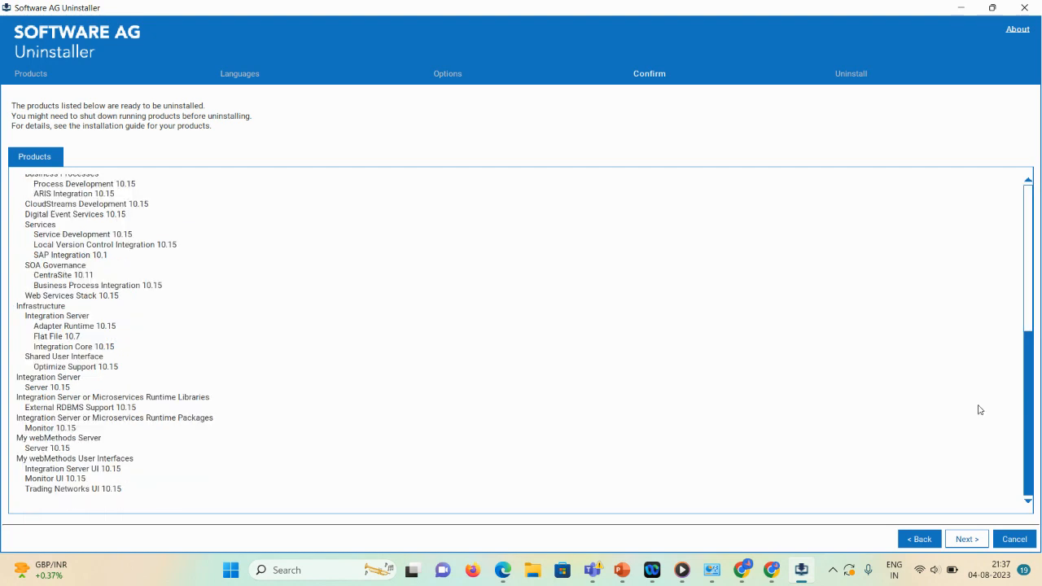
left_click(967, 538)
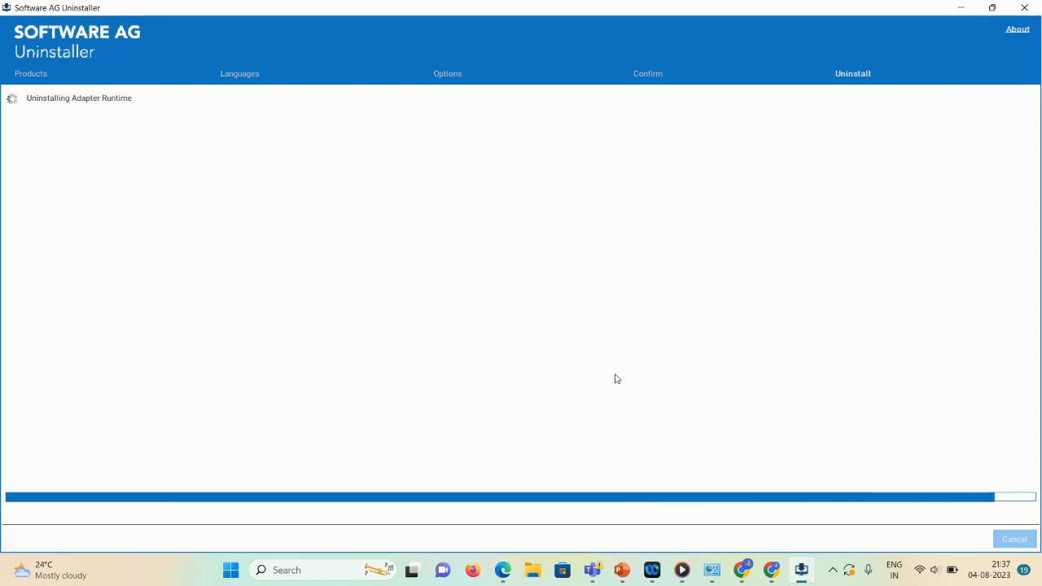
mouse_move(685, 573)
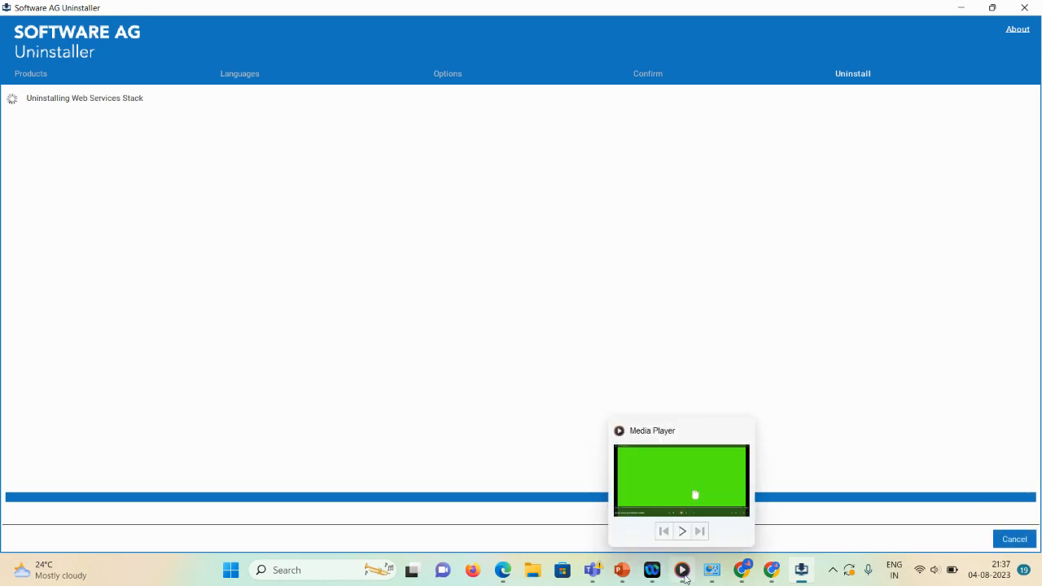
left_click(673, 469)
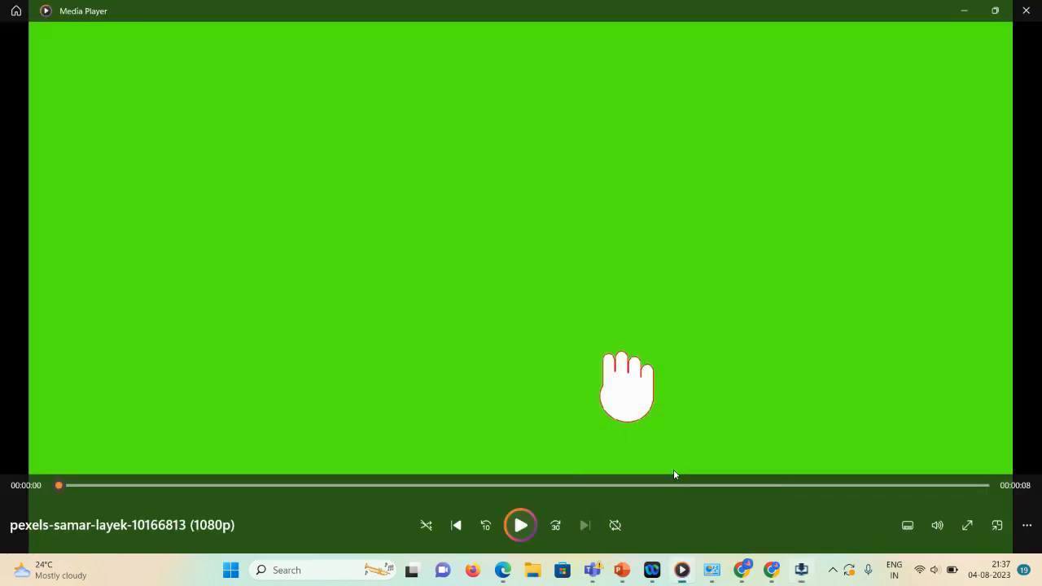
left_click(530, 529)
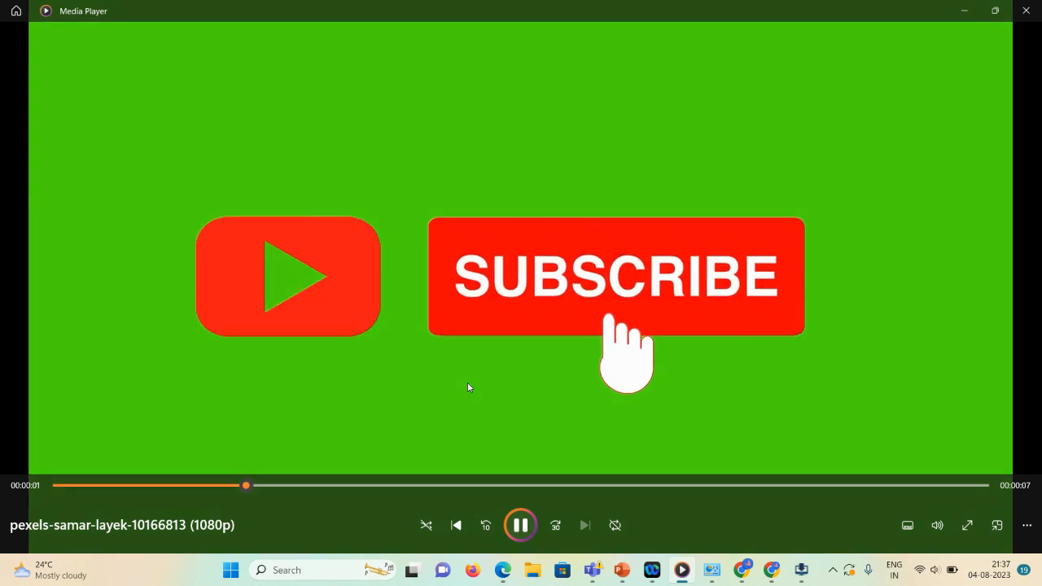